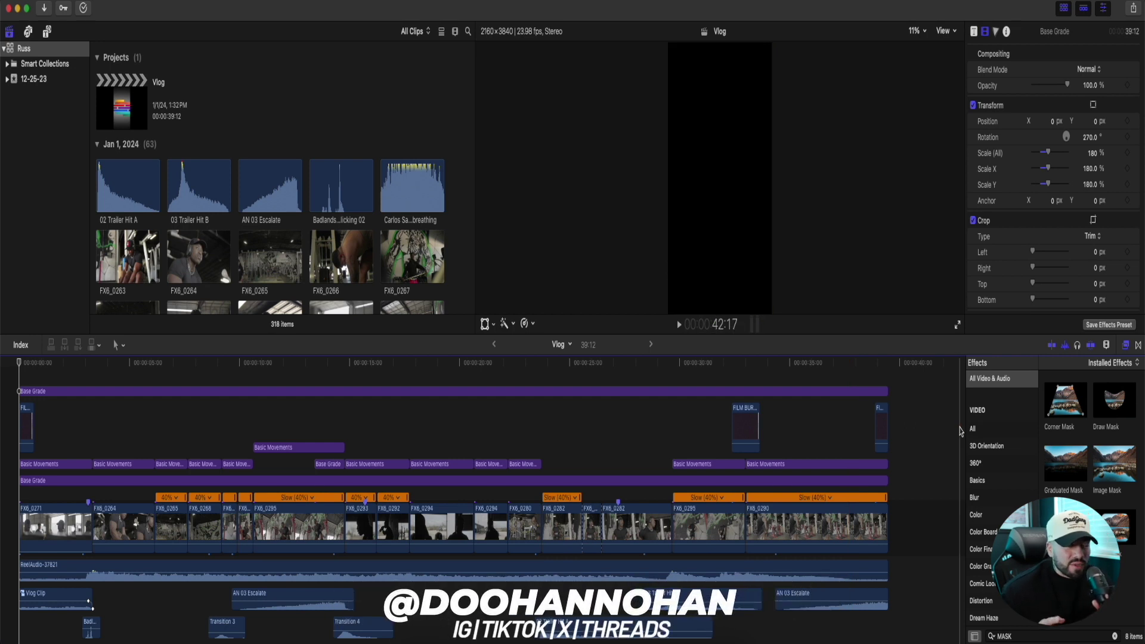
# - Open the Share menu for the Vlog timeline to list Export File and other destinations
pyautogui.hscroll(3, 960, 431)
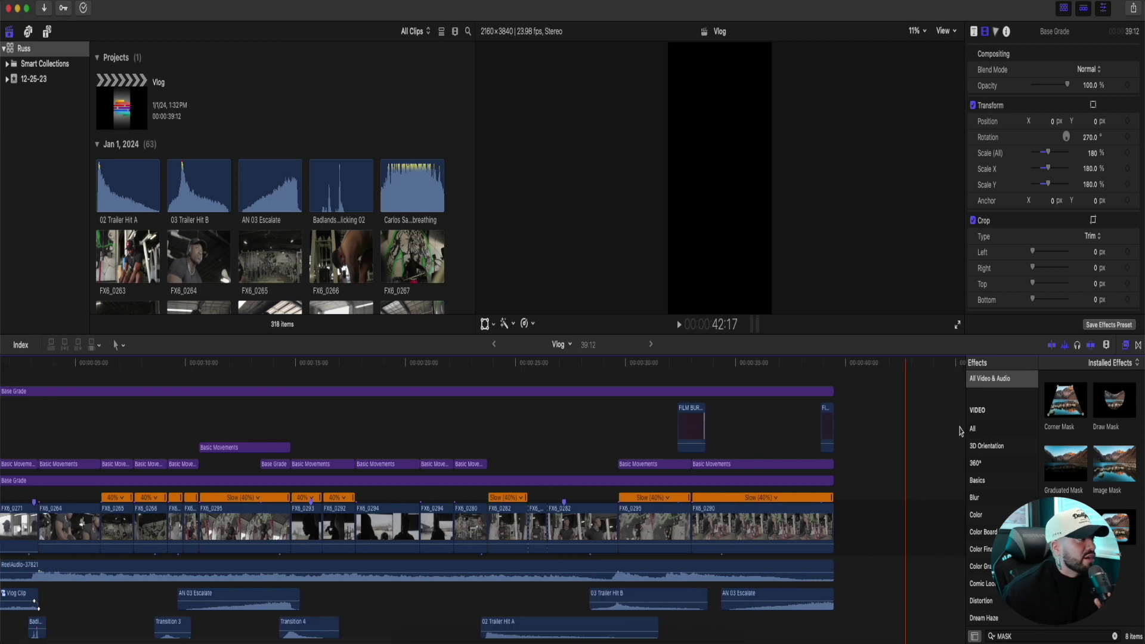
pyautogui.click(1133, 8)
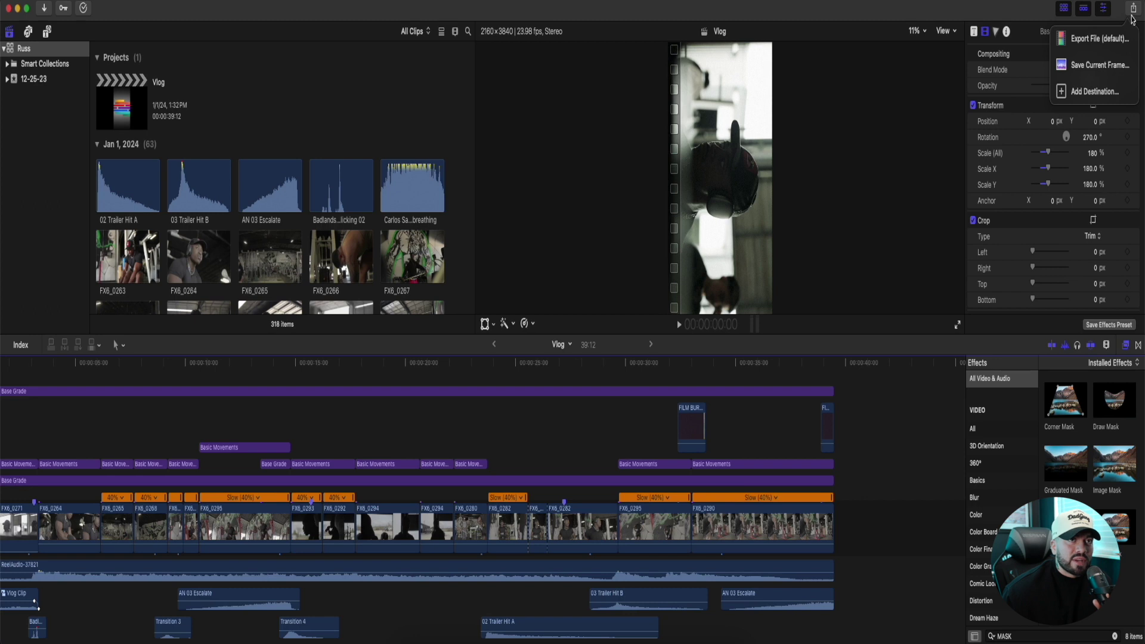
# - Choose Export File and review its settings: Video and Audio, H.264, 2160 x 3840, Rec. 709
pyautogui.click(1116, 45)
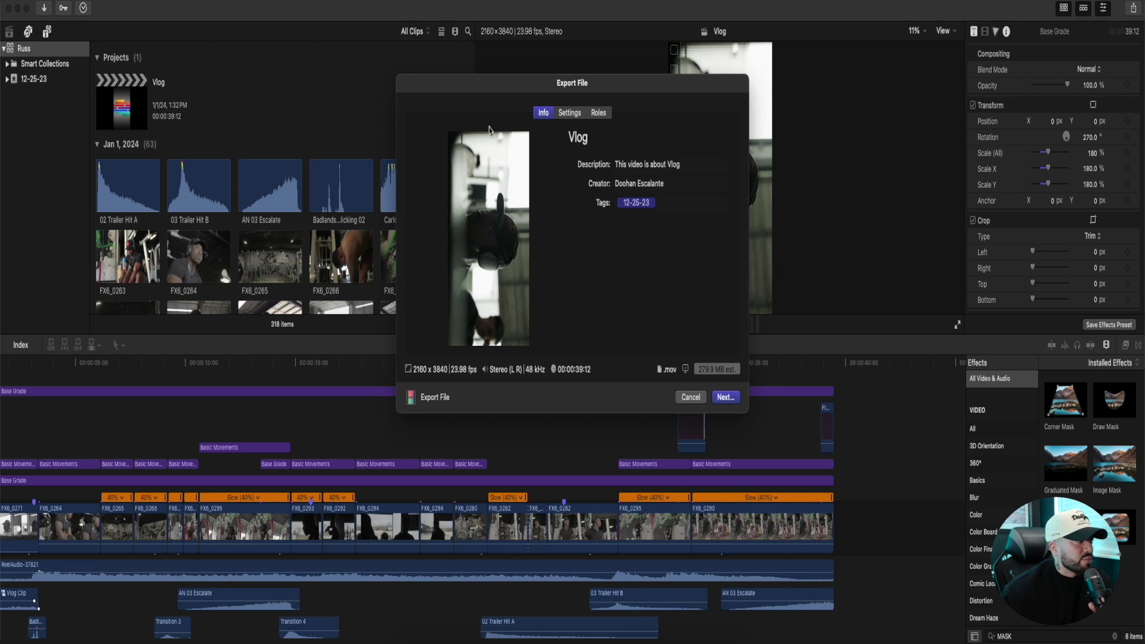
pyautogui.click(565, 113)
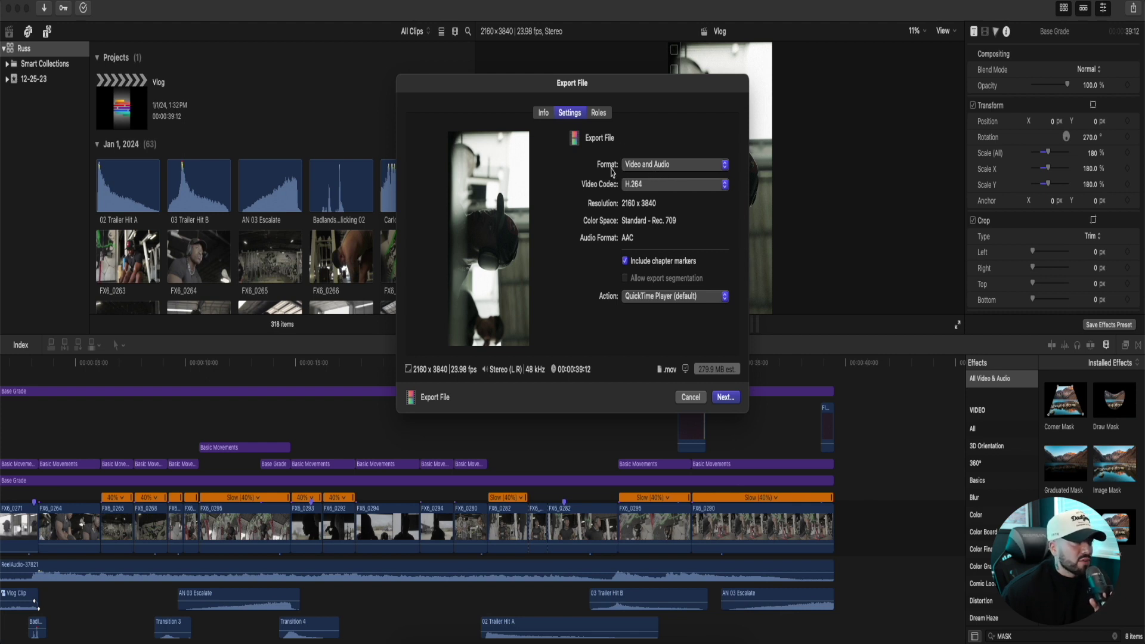
pyautogui.click(645, 184)
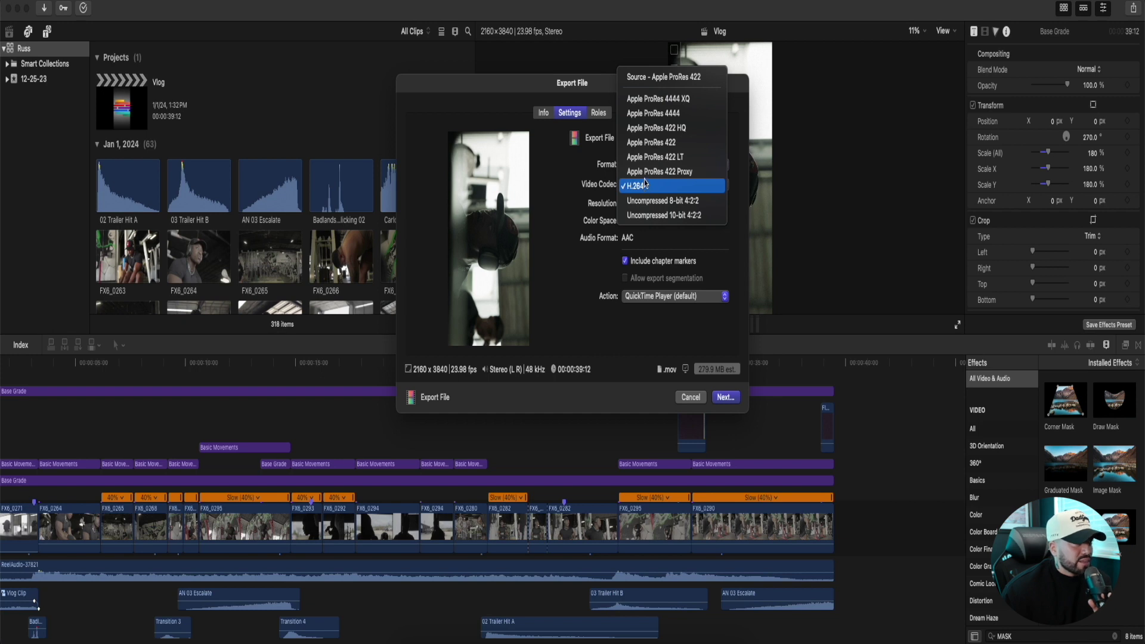
pyautogui.click(666, 143)
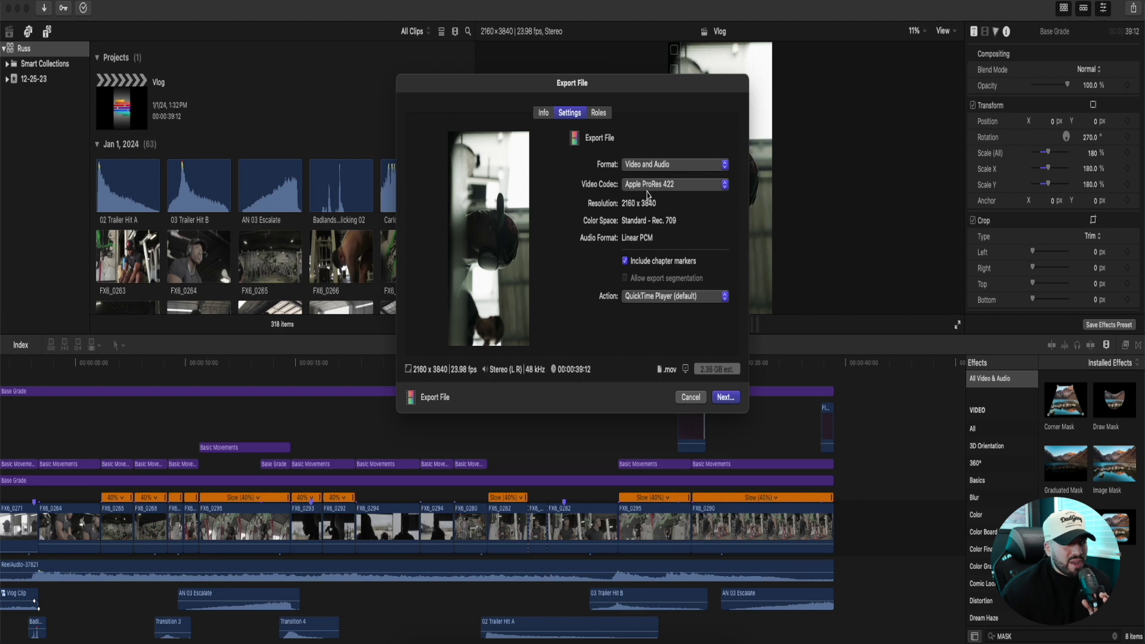
pyautogui.click(649, 186)
pyautogui.click(654, 238)
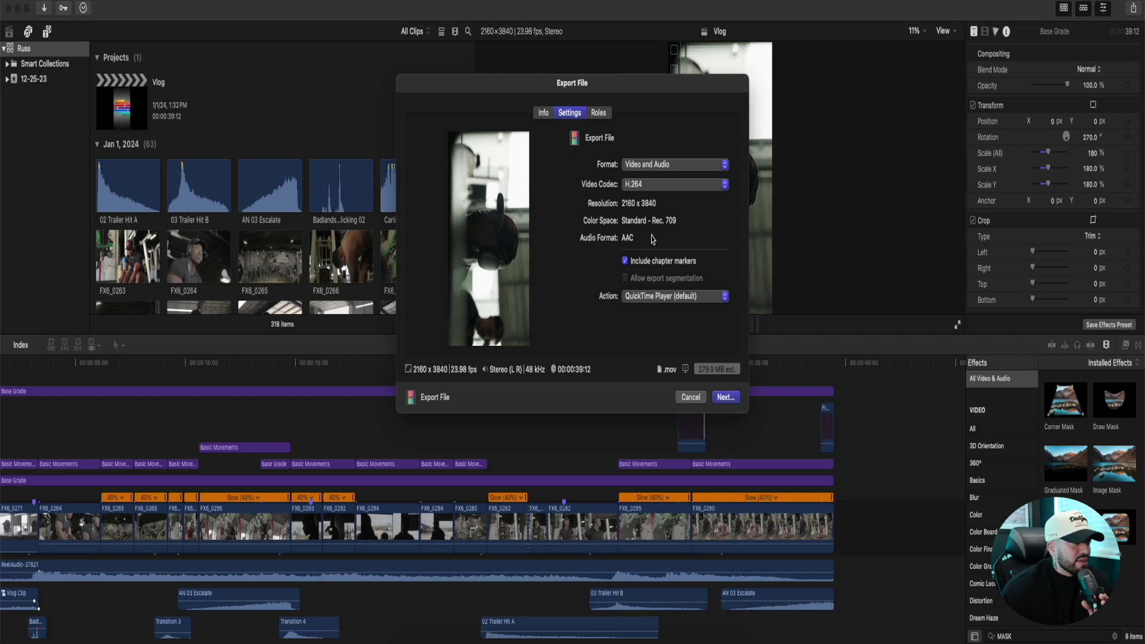
pyautogui.click(599, 113)
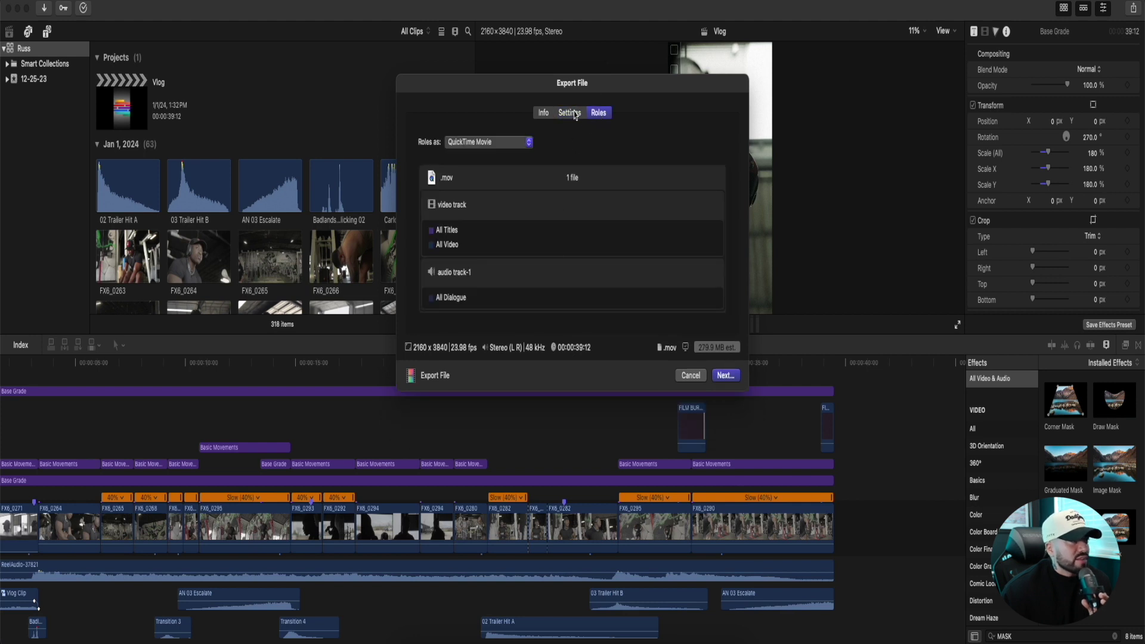
# - Save the H.264 export as 'Vlog' on the Desktop, closing the export window
pyautogui.click(576, 114)
pyautogui.click(725, 397)
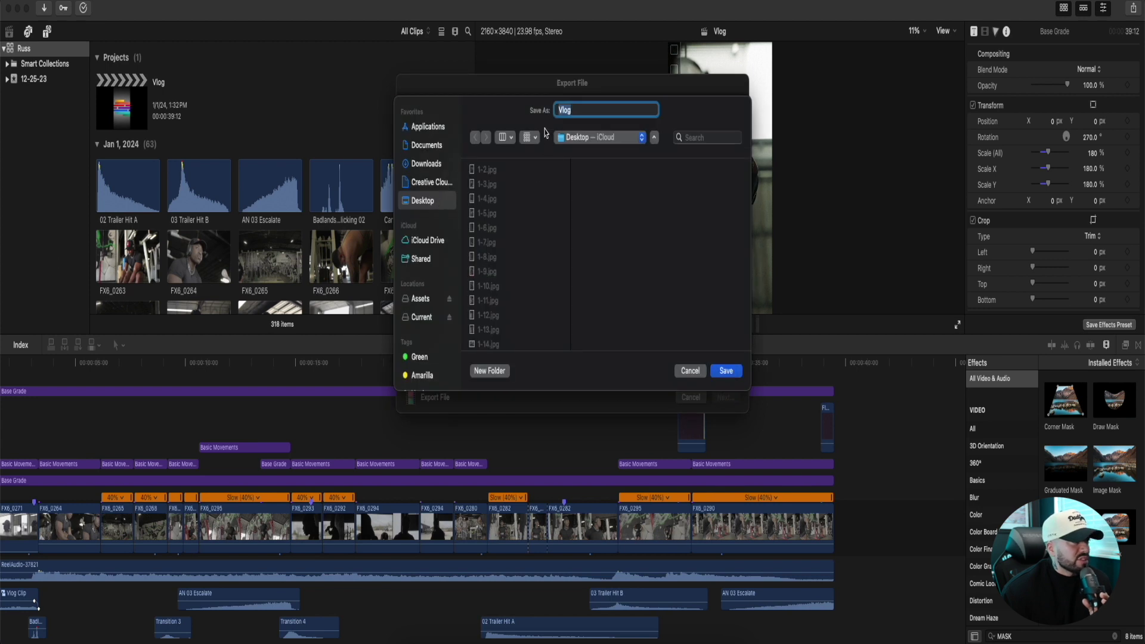
pyautogui.click(726, 370)
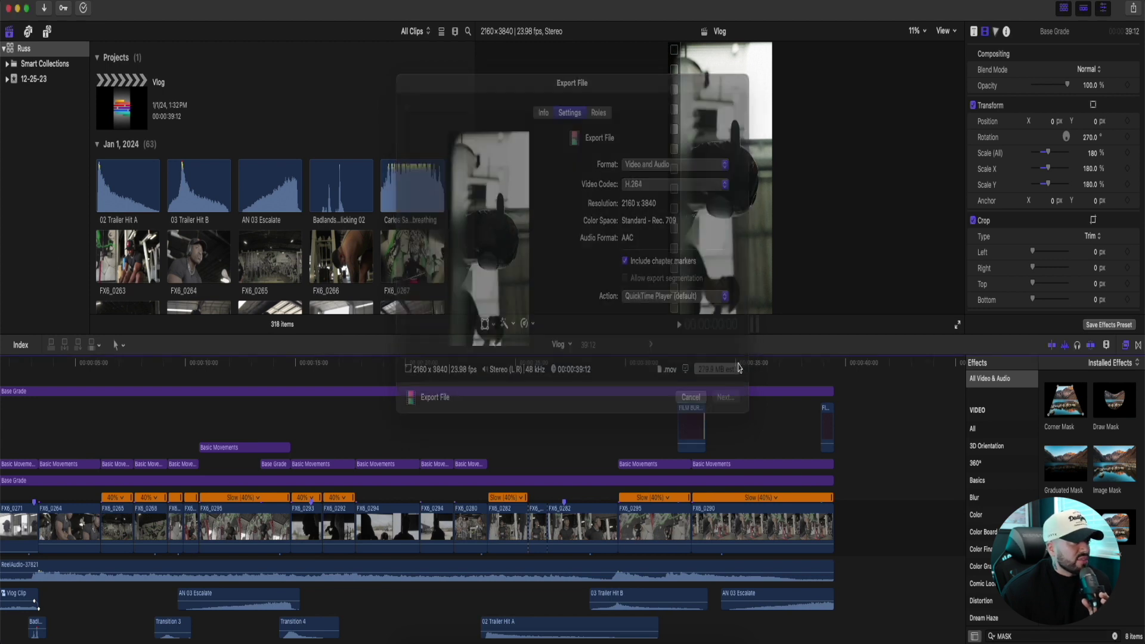
pyautogui.click(735, 367)
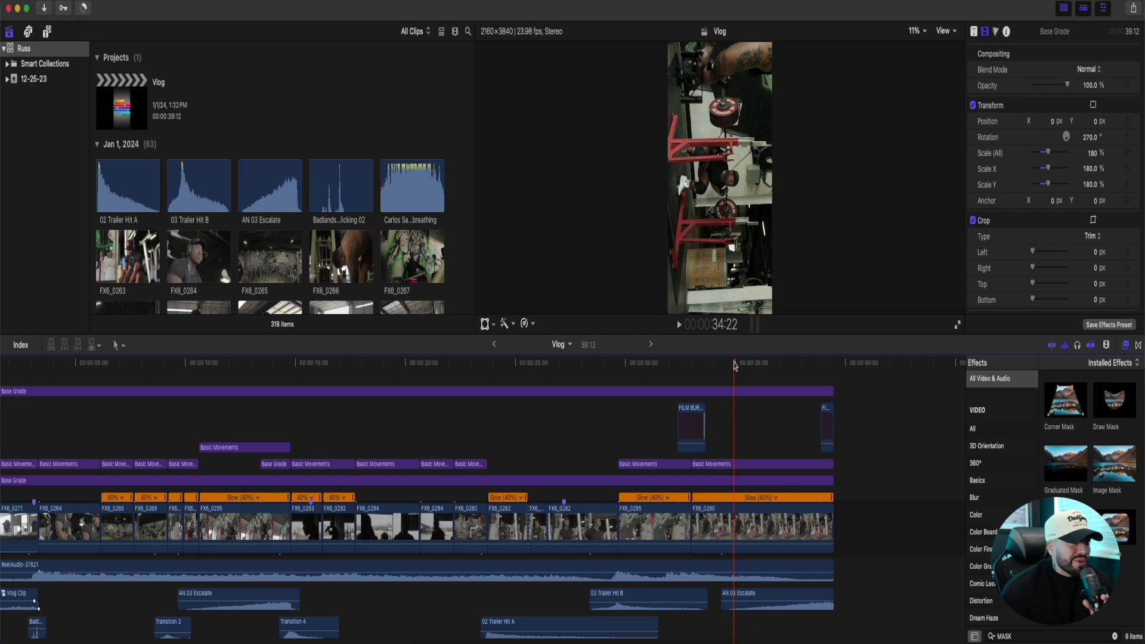
pyautogui.click(415, 633)
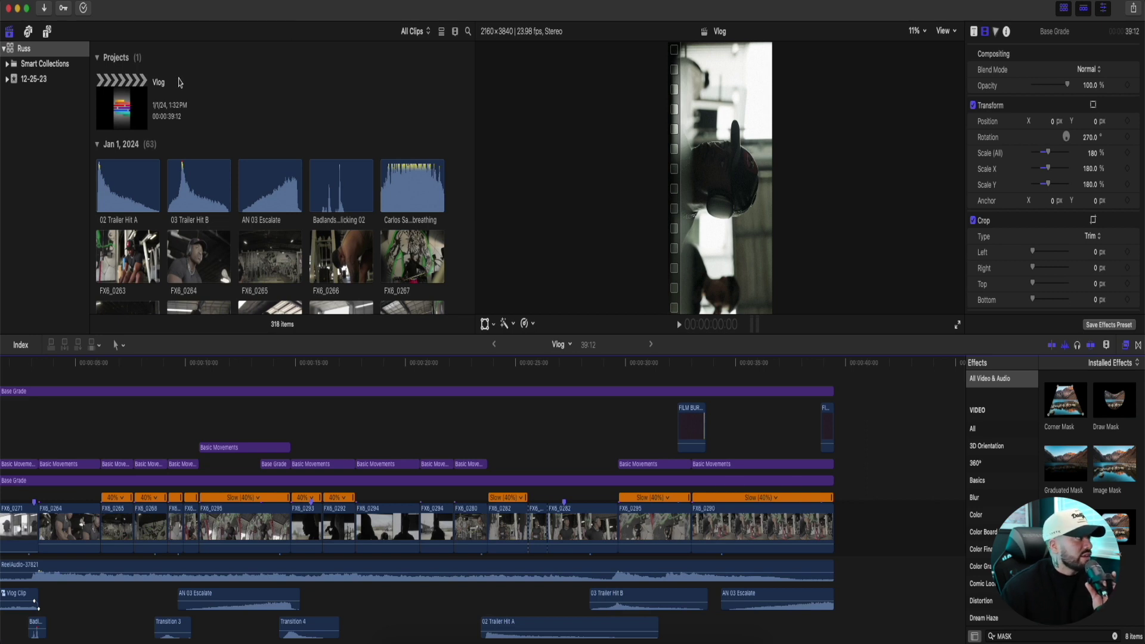
pyautogui.click(128, 109)
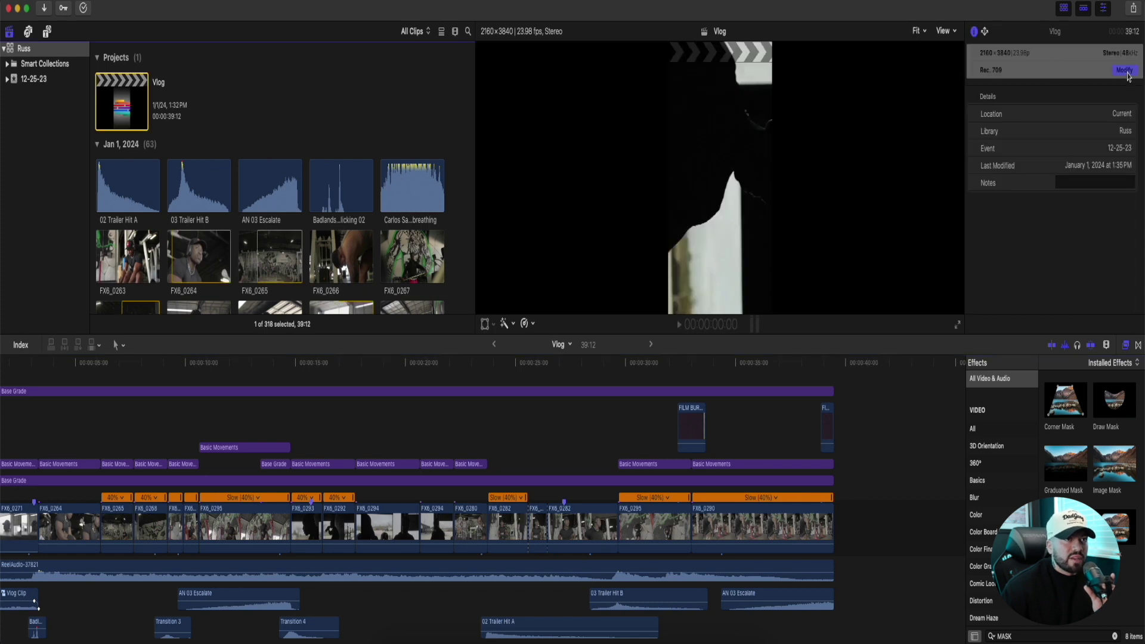
# - Open Vlog's project settings and set the video format to Vertical
pyautogui.click(1126, 74)
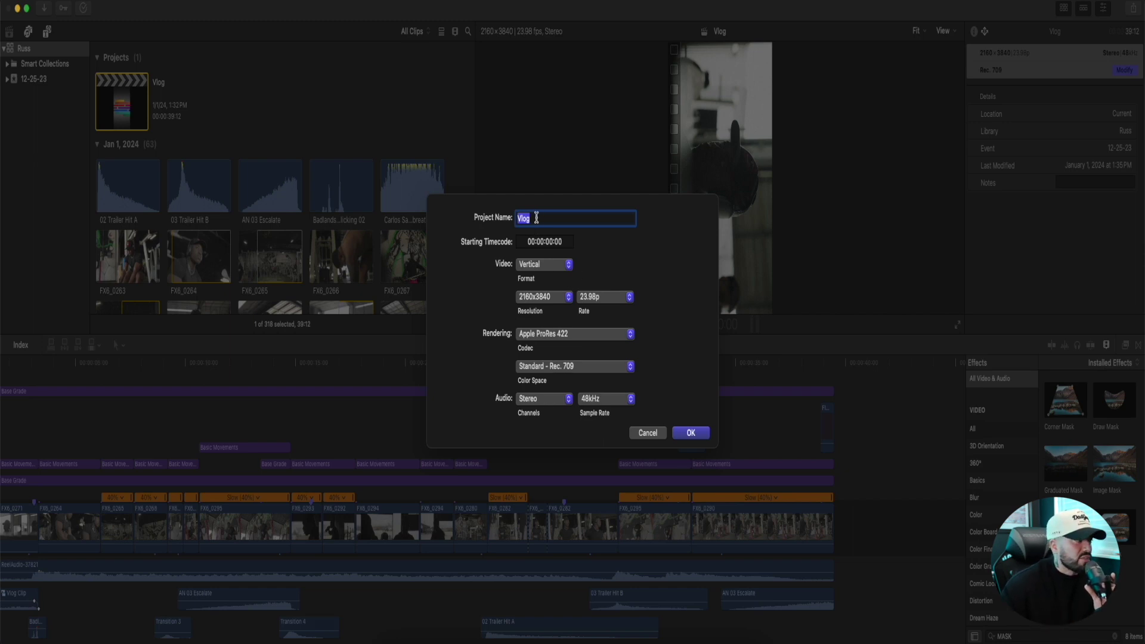
pyautogui.click(544, 274)
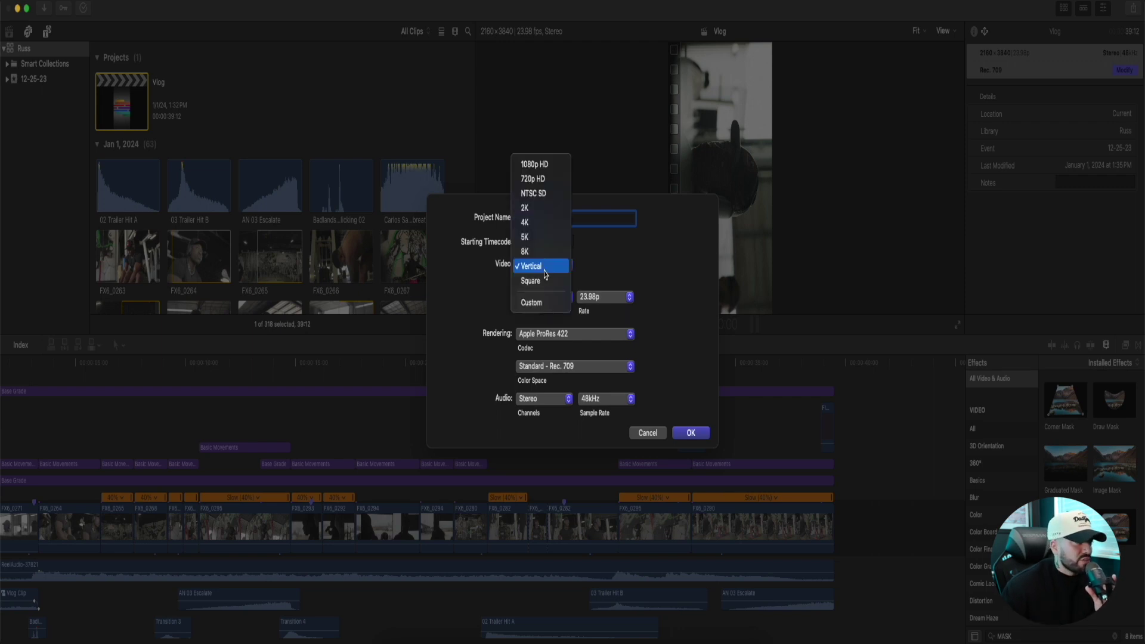
pyautogui.click(545, 274)
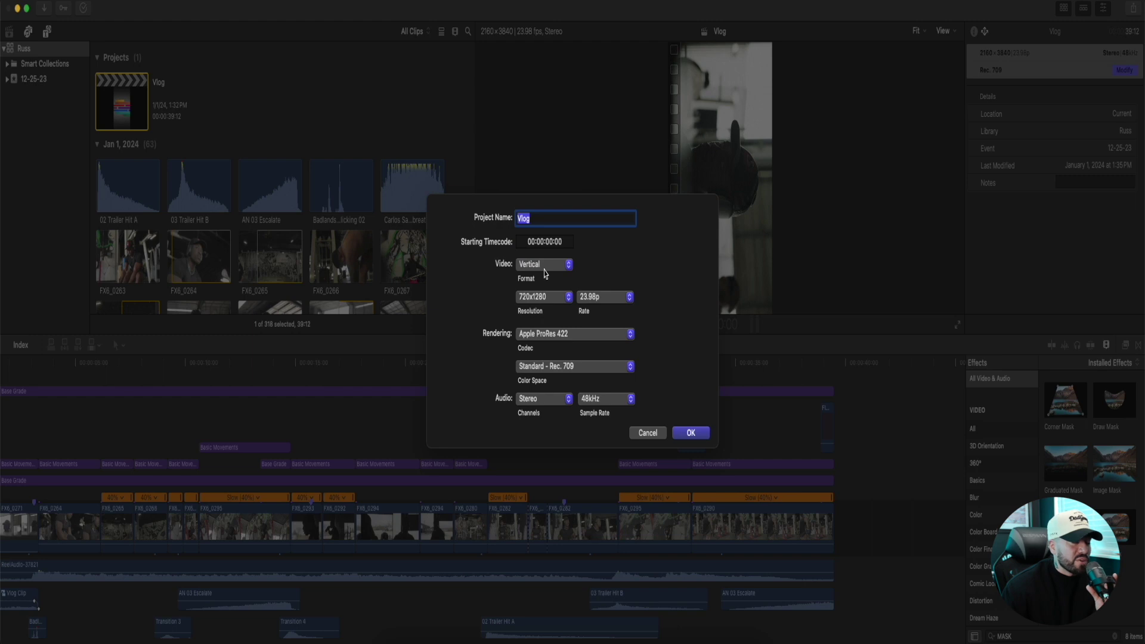
pyautogui.click(544, 274)
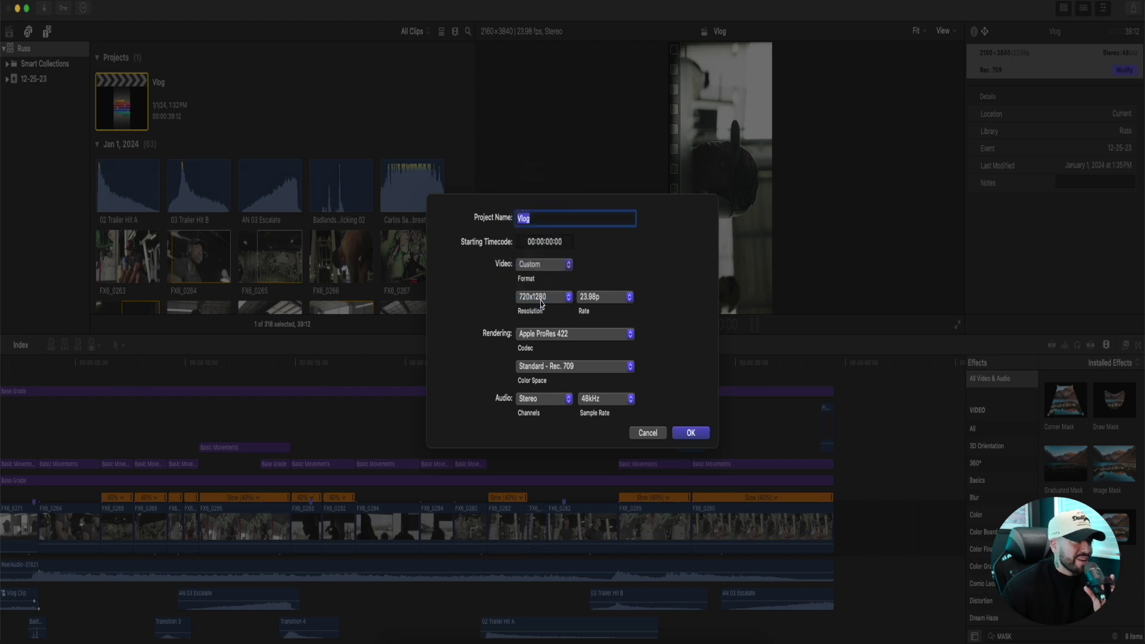
pyautogui.click(544, 289)
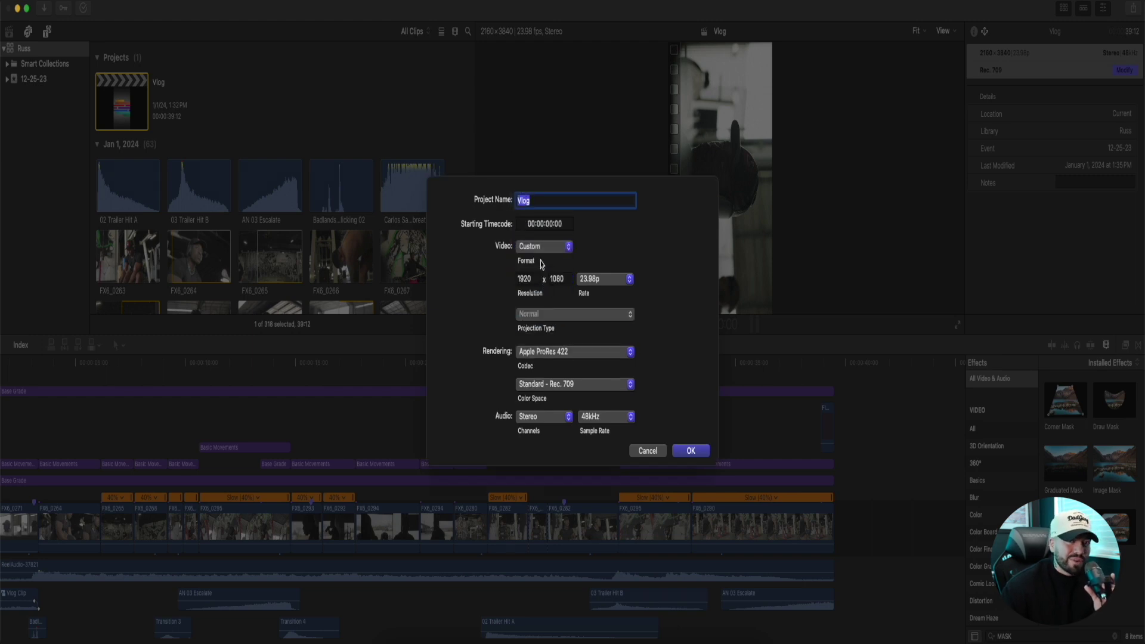
pyautogui.click(539, 249)
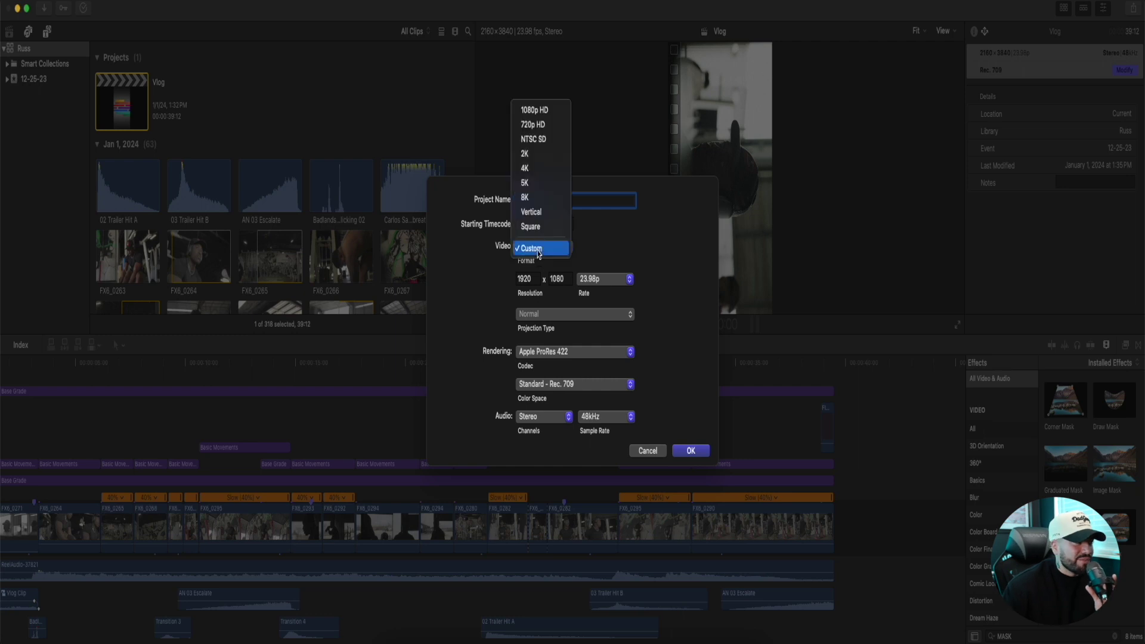
pyautogui.click(539, 215)
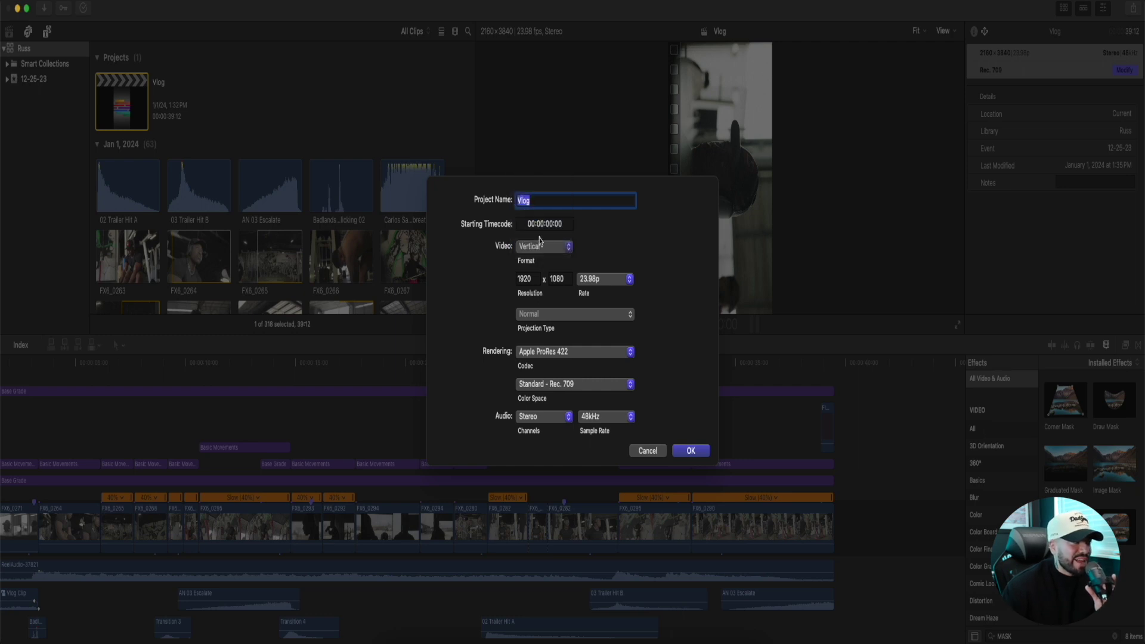
# - Set resolution to 2160x3840, keep Apple ProRes 422 and Standard - Rec. 709, and apply
pyautogui.click(538, 298)
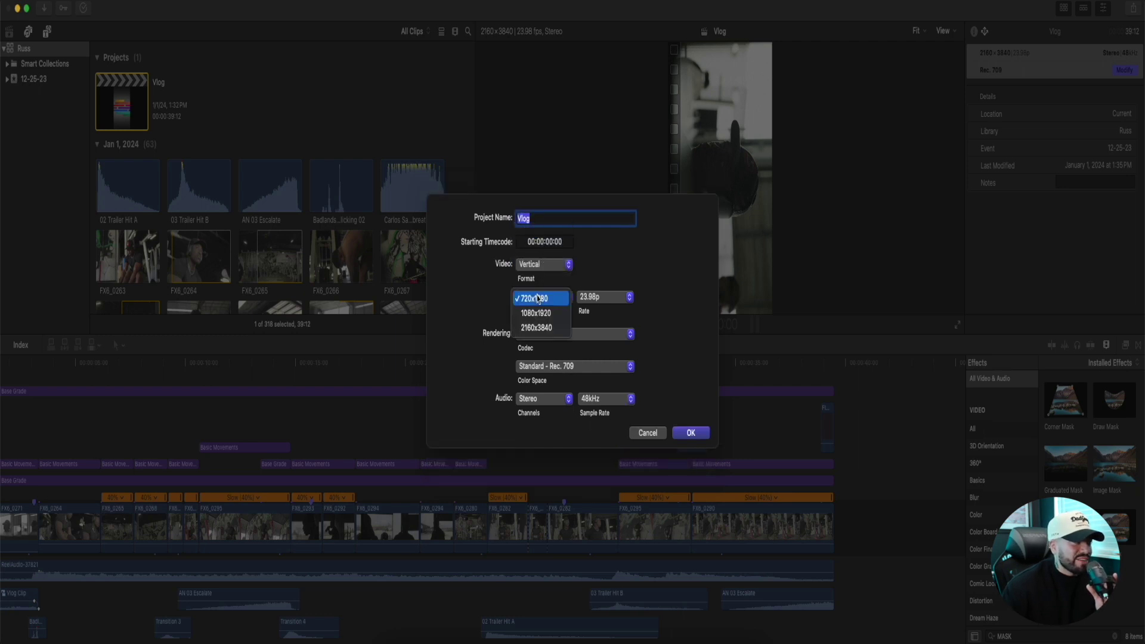
pyautogui.click(549, 333)
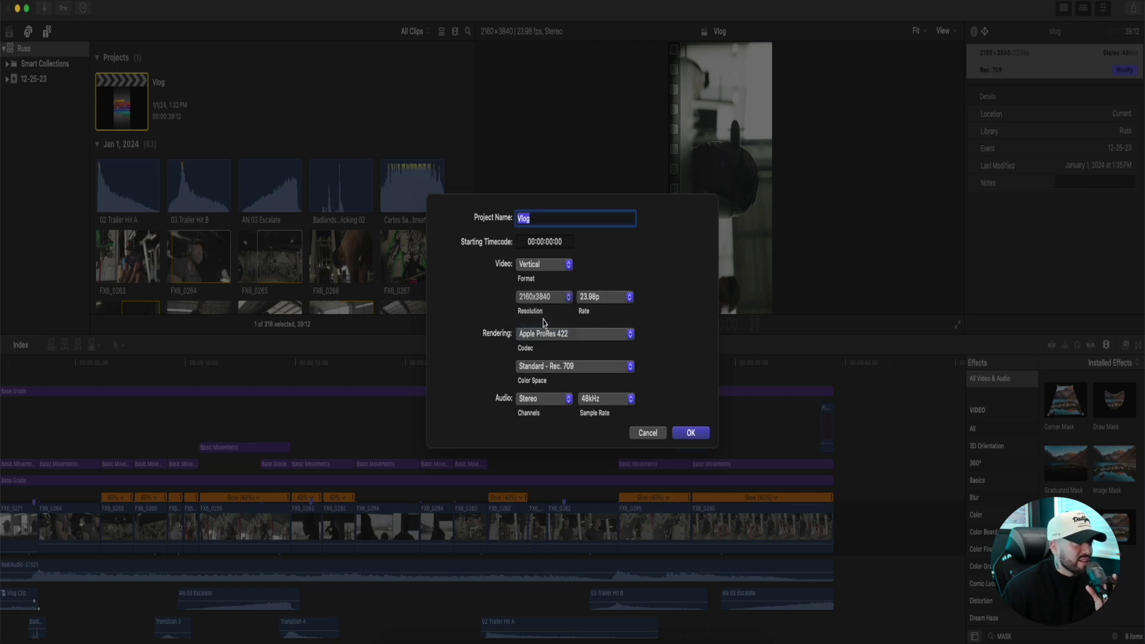
pyautogui.click(557, 337)
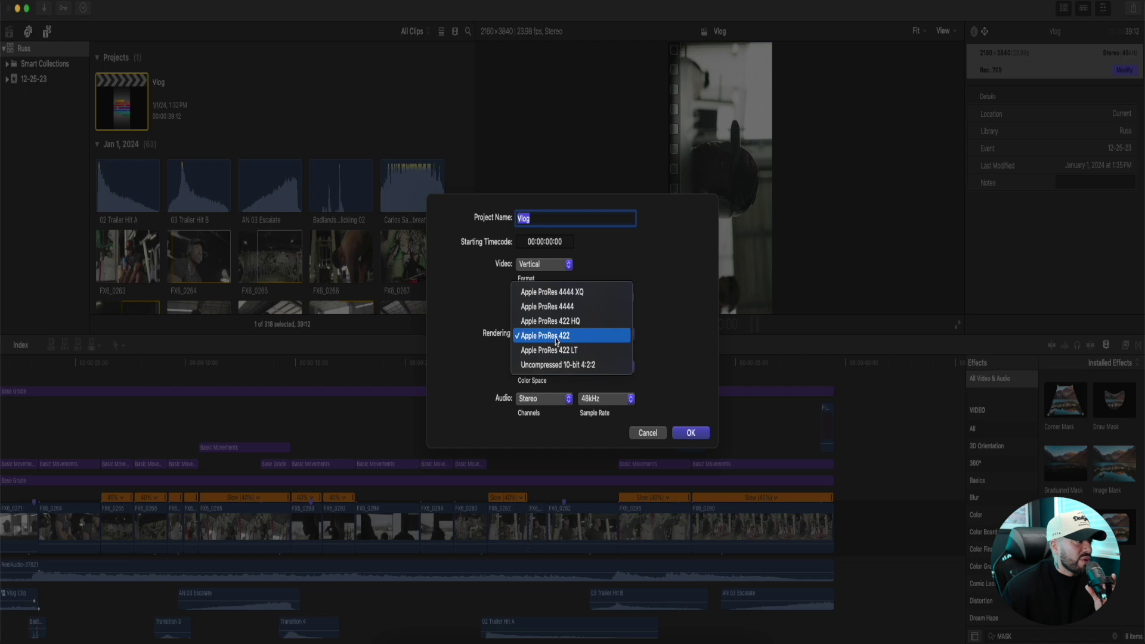
pyautogui.click(557, 337)
pyautogui.click(566, 370)
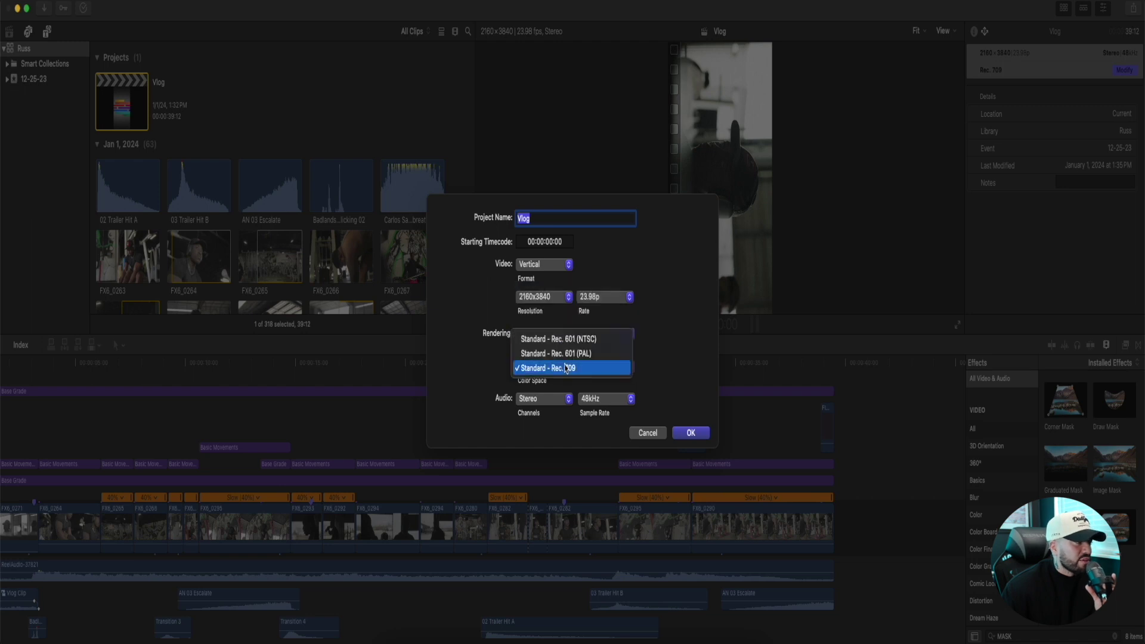
pyautogui.click(569, 370)
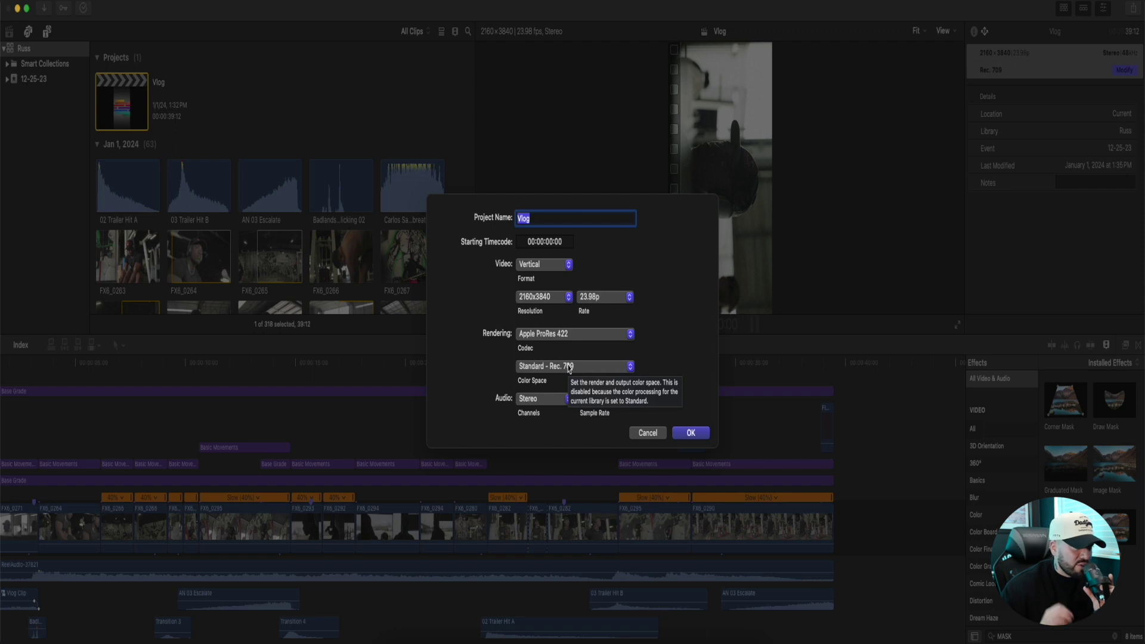
pyautogui.click(692, 433)
# - Scrub the Vlog timeline from 11:09 to 25:04, then show the project's 2160×3840 Rec. 709 info
pyautogui.click(543, 430)
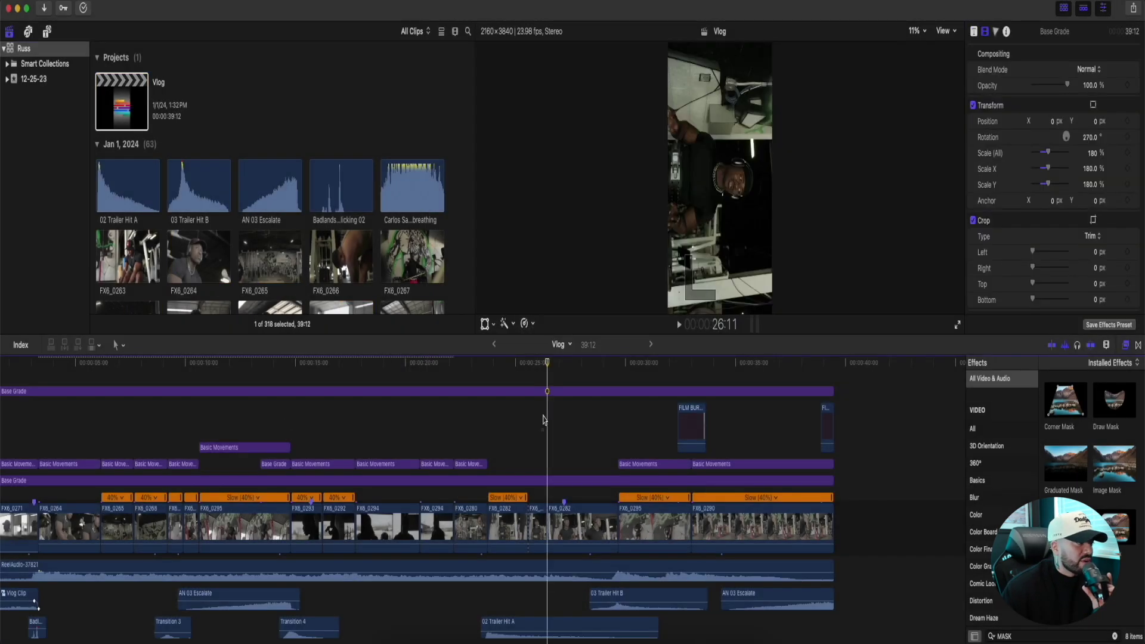
pyautogui.click(220, 479)
pyautogui.click(300, 480)
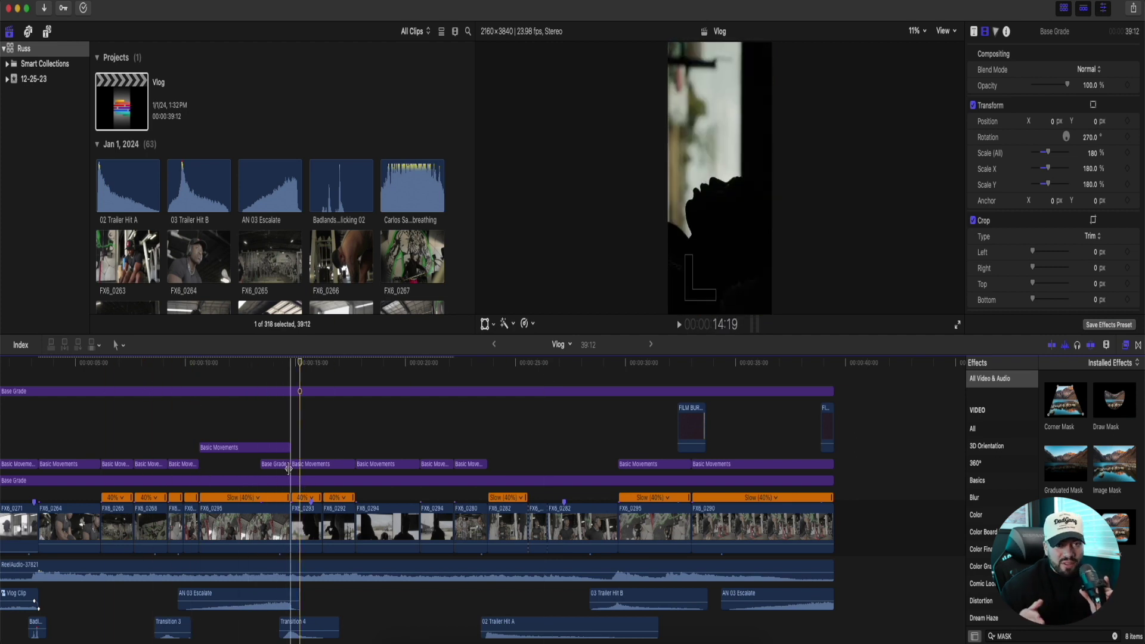
pyautogui.click(310, 365)
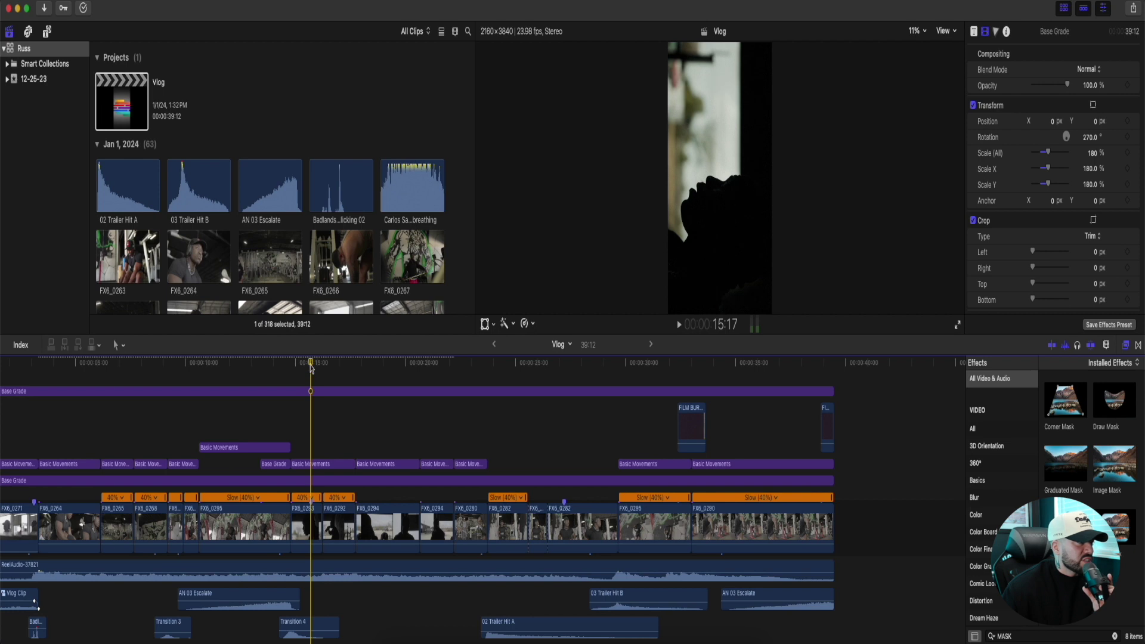
pyautogui.moveTo(311, 368); pyautogui.dragTo(519, 387)
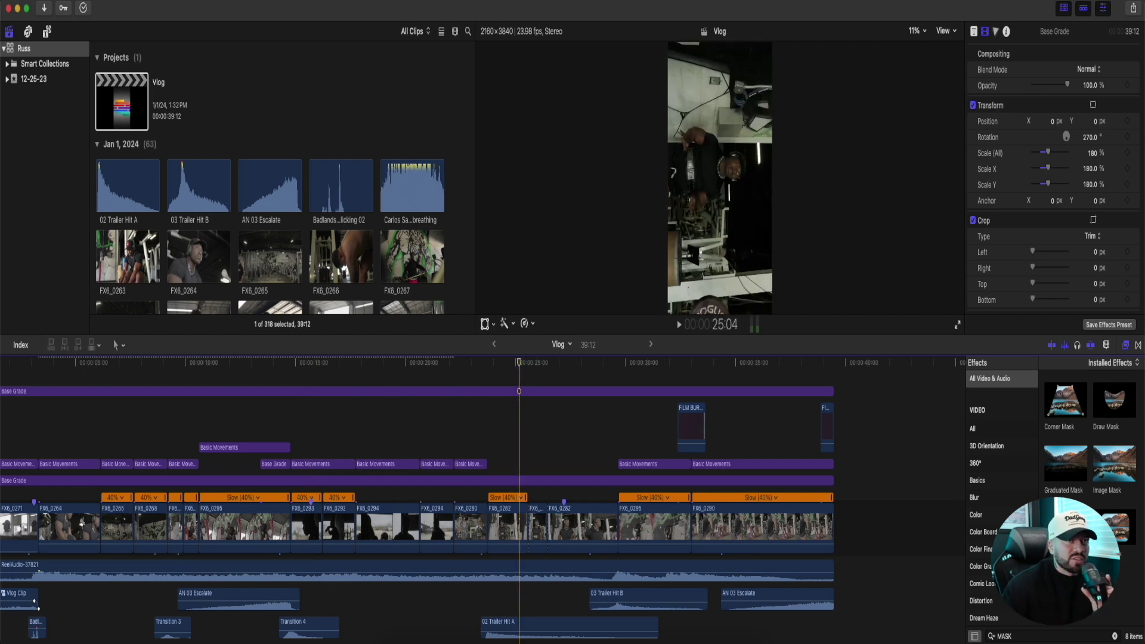
pyautogui.click(105, 89)
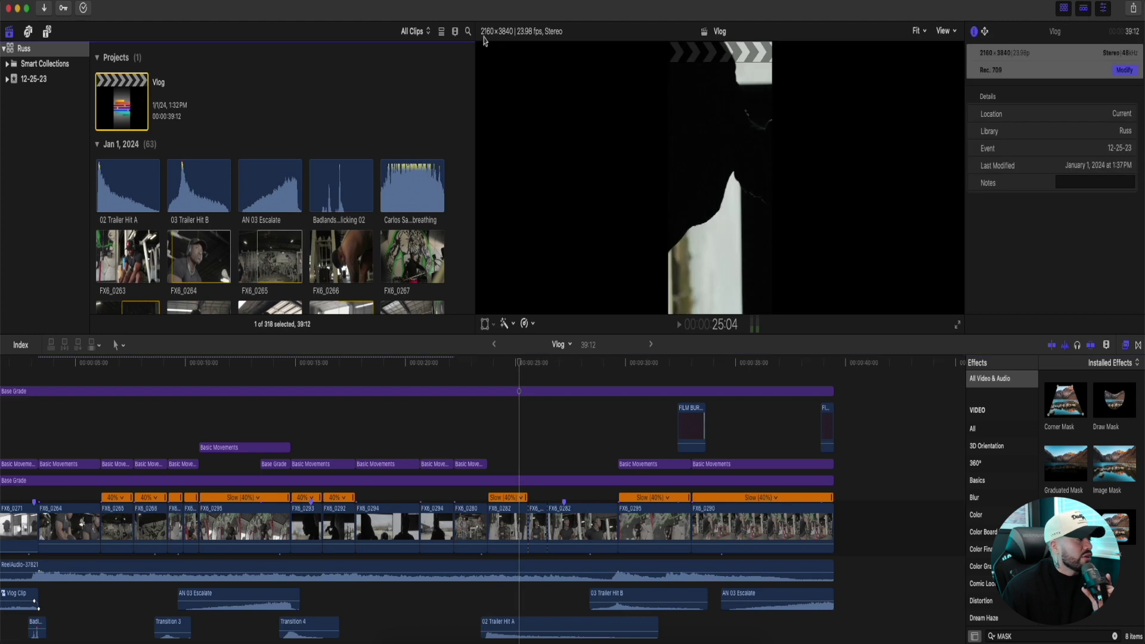
# - Reopen Vlog's project settings and reselect Vertical format at 2160x3840 resolution
pyautogui.click(1124, 71)
pyautogui.click(549, 273)
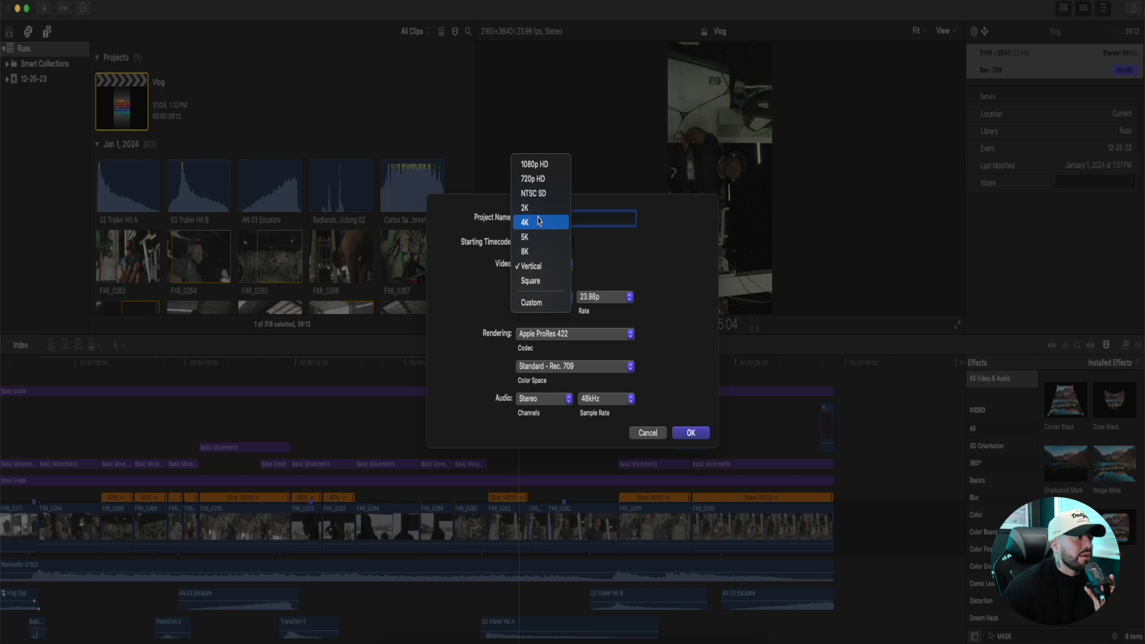
pyautogui.click(546, 264)
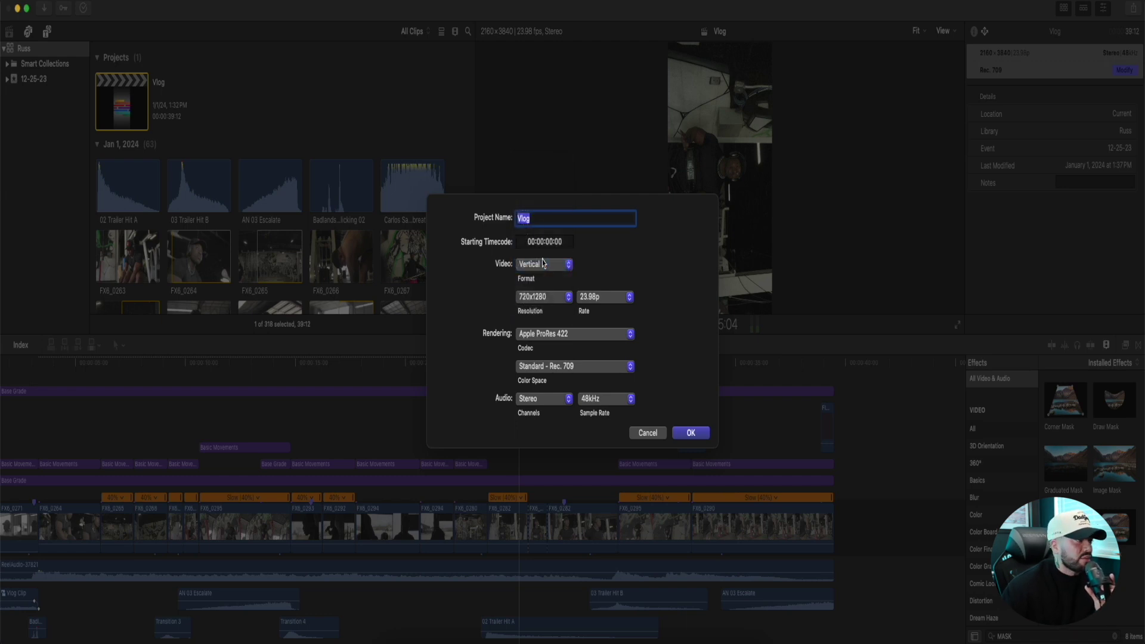
pyautogui.click(603, 351)
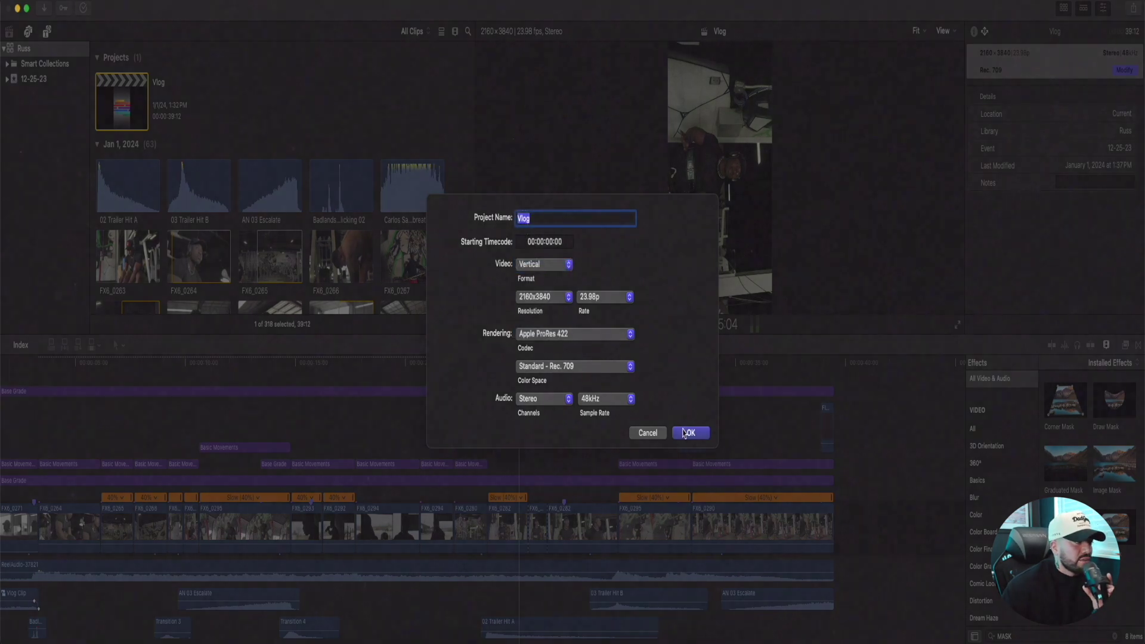